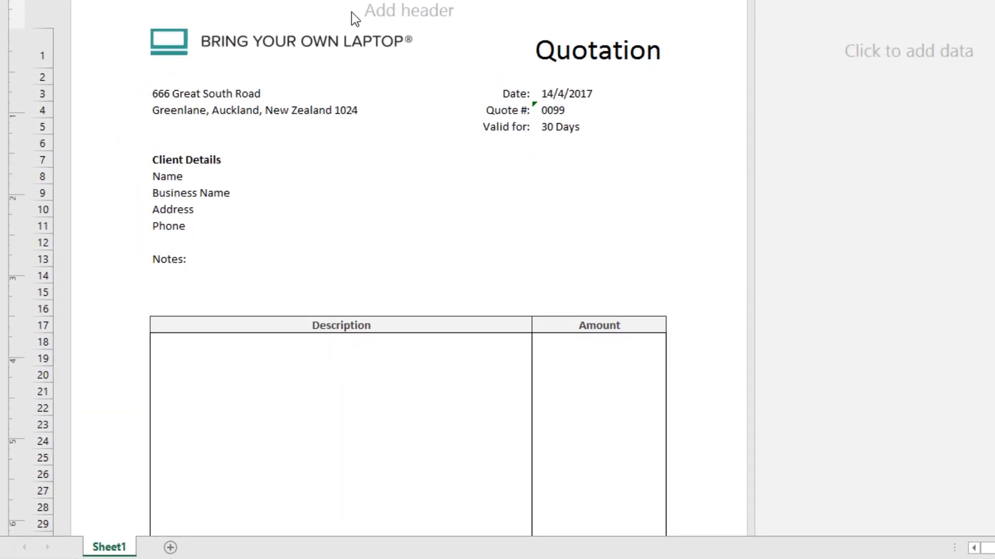
Rename the Sheet1 worksheet as BYOL Invoice 0099
{"action": "double_click", "coordinate": [120, 549]}
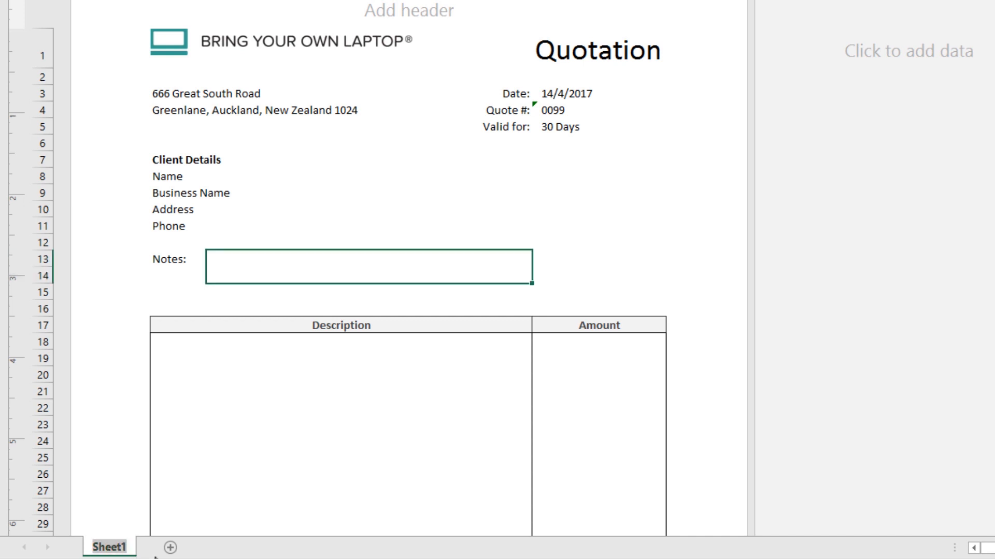
{"action": "type", "text": "INC"}
{"action": "key", "text": "BackSpace"}
{"action": "key", "text": "BackSpace"}
{"action": "key", "text": "BackSpace"}
{"action": "type", "text": "Invoice"}
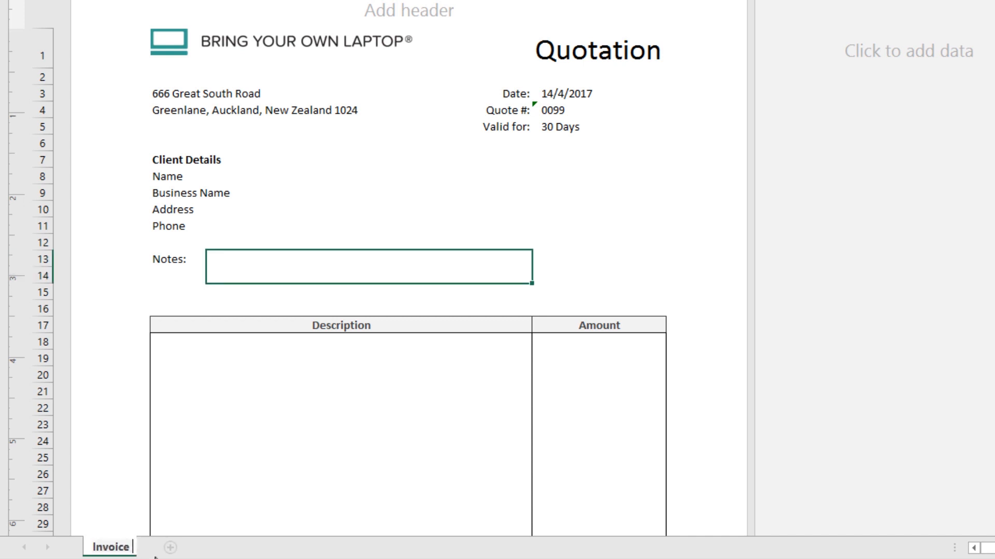
{"action": "key", "text": "Return"}
{"action": "key", "text": "Home"}
{"action": "type", "text": "BYOL"}
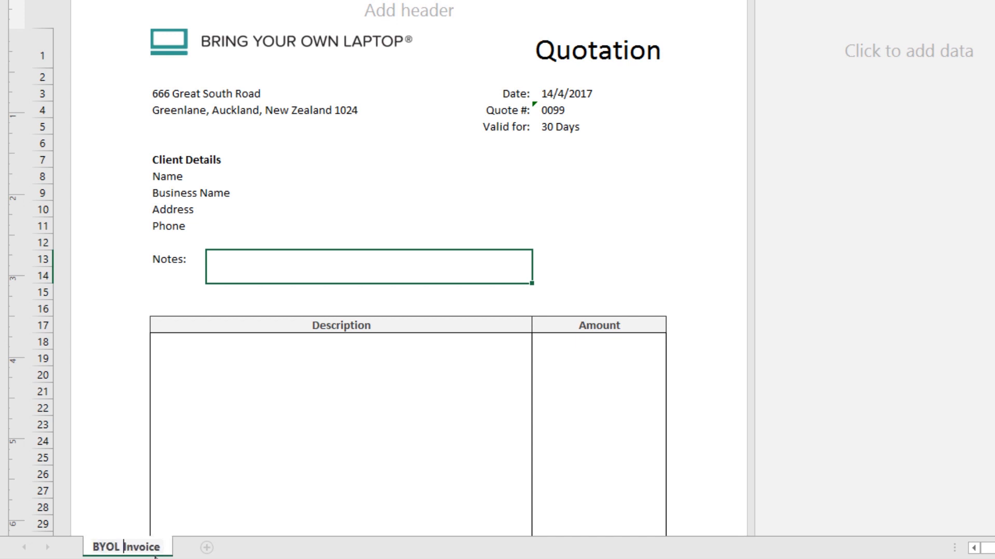
{"action": "key", "text": "End"}
{"action": "type", "text": "0099"}
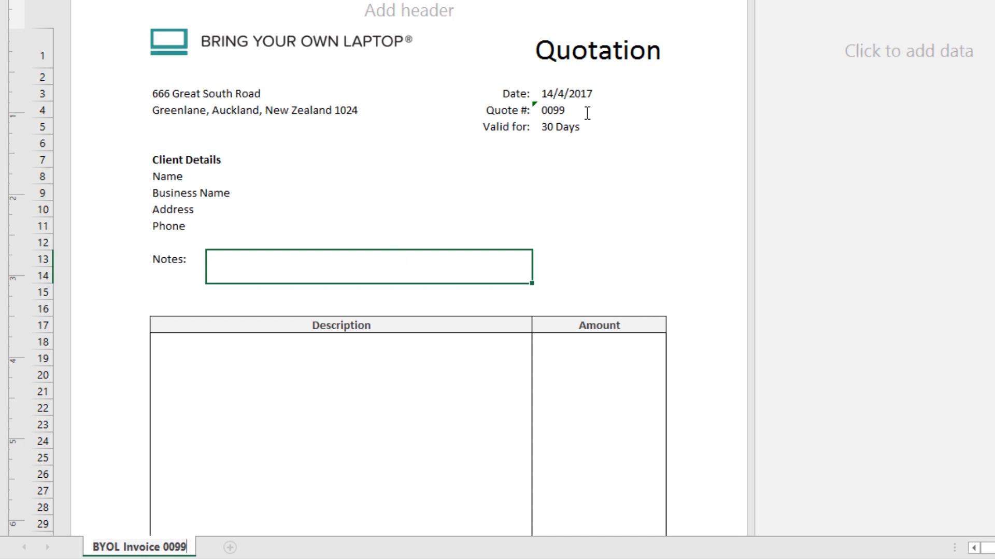
{"action": "key", "text": "Return"}
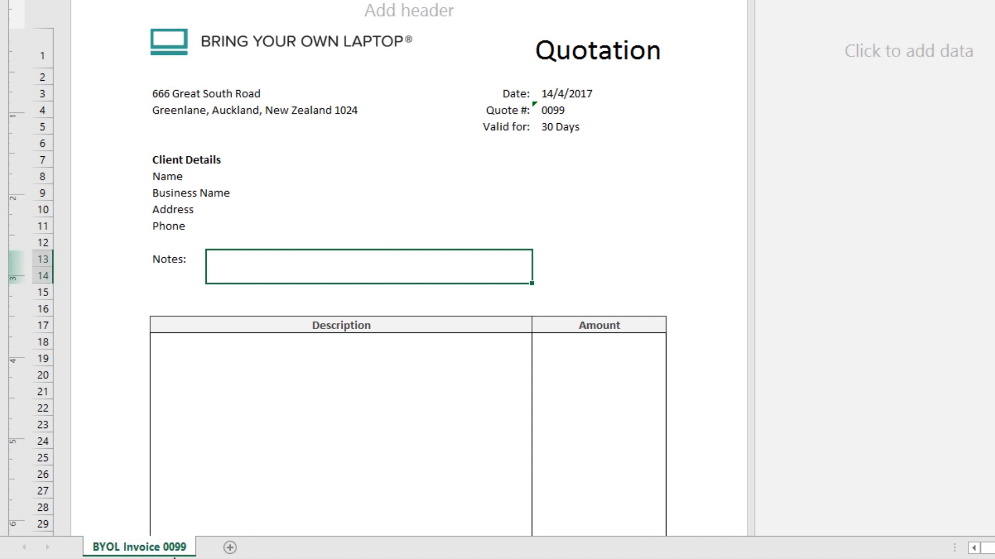
Create a copy of the BYOL Invoice 0099 sheet in the same workbook, placed before the original
{"action": "right_click", "coordinate": [159, 550]}
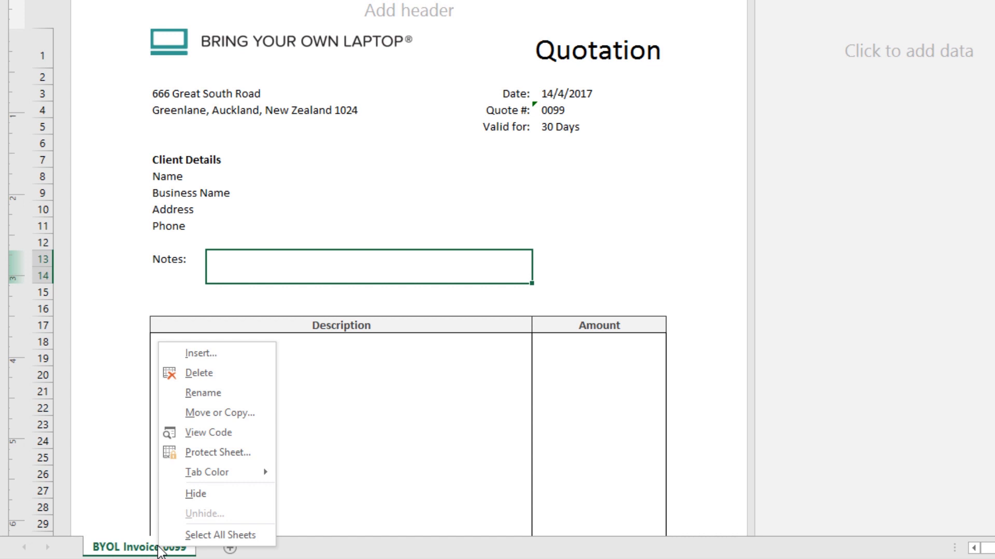
{"action": "left_click", "coordinate": [210, 412]}
{"action": "left_click", "coordinate": [112, 468]}
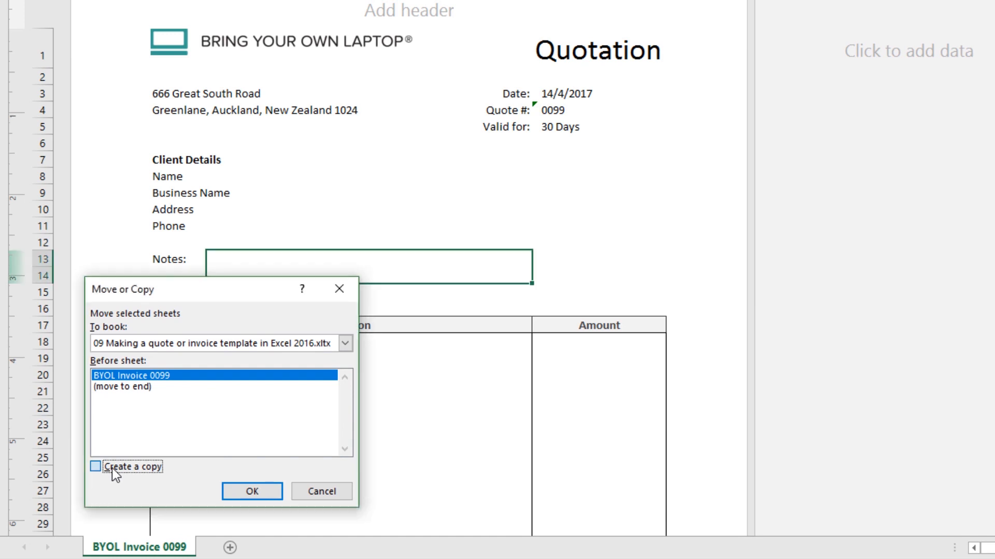
{"action": "left_click", "coordinate": [252, 491]}
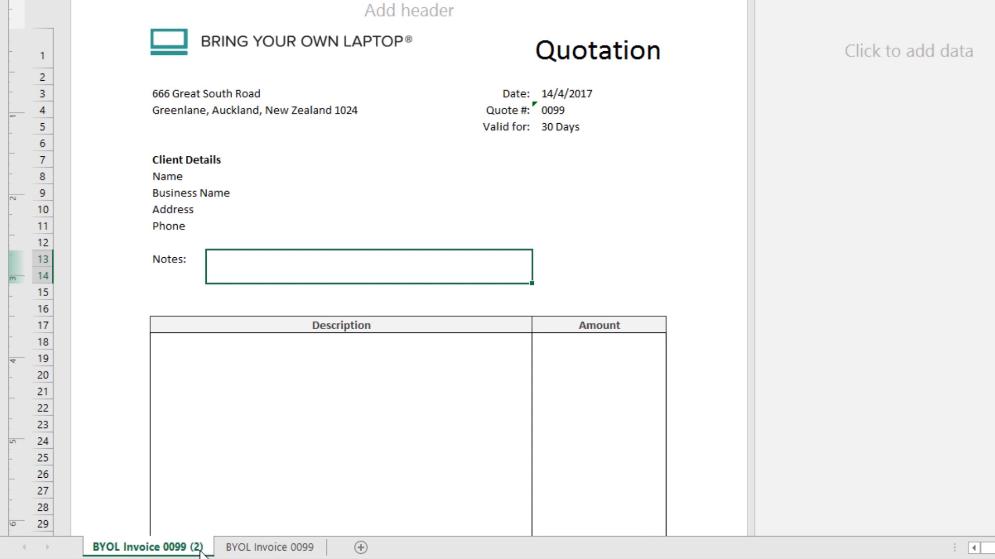
Rename the copied sheet as BYOL Invoice 0100
{"action": "double_click", "coordinate": [176, 549]}
{"action": "left_click", "coordinate": [200, 548]}
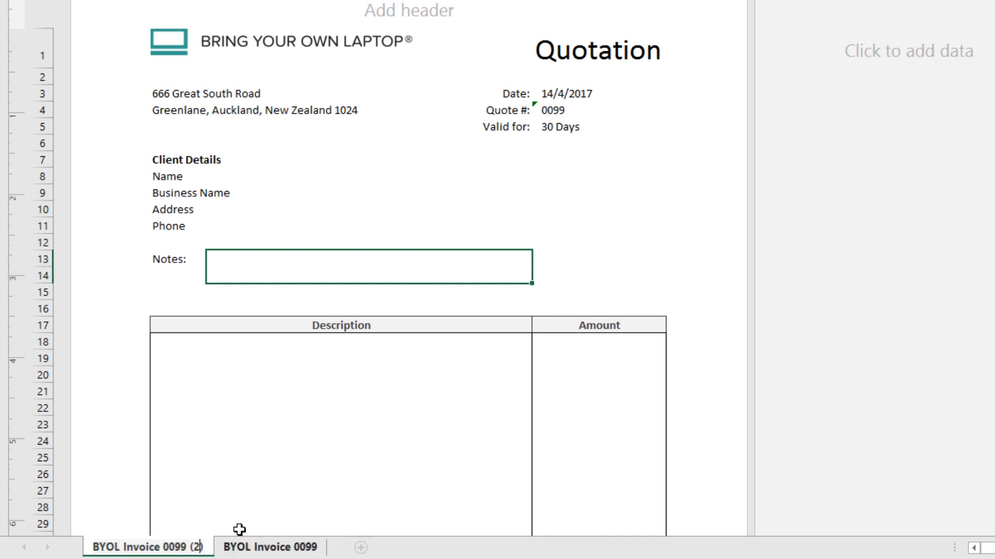
{"action": "key", "text": "BackSpace"}
{"action": "key", "text": "BackSpace"}
{"action": "key", "text": "BackSpace"}
{"action": "key", "text": "BackSpace"}
{"action": "key", "text": "BackSpace"}
{"action": "key", "text": "BackSpace"}
{"action": "key", "text": "BackSpace"}
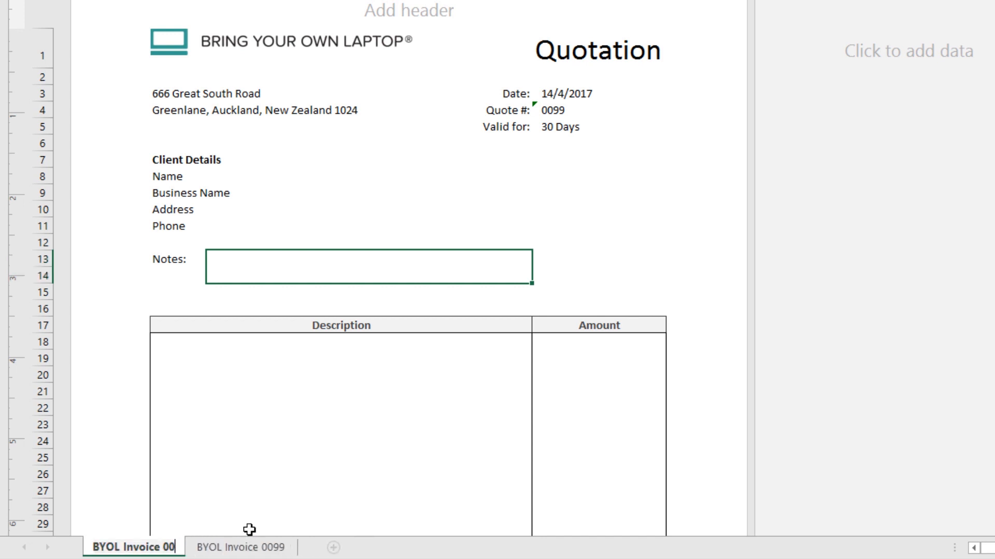
{"action": "type", "text": "100"}
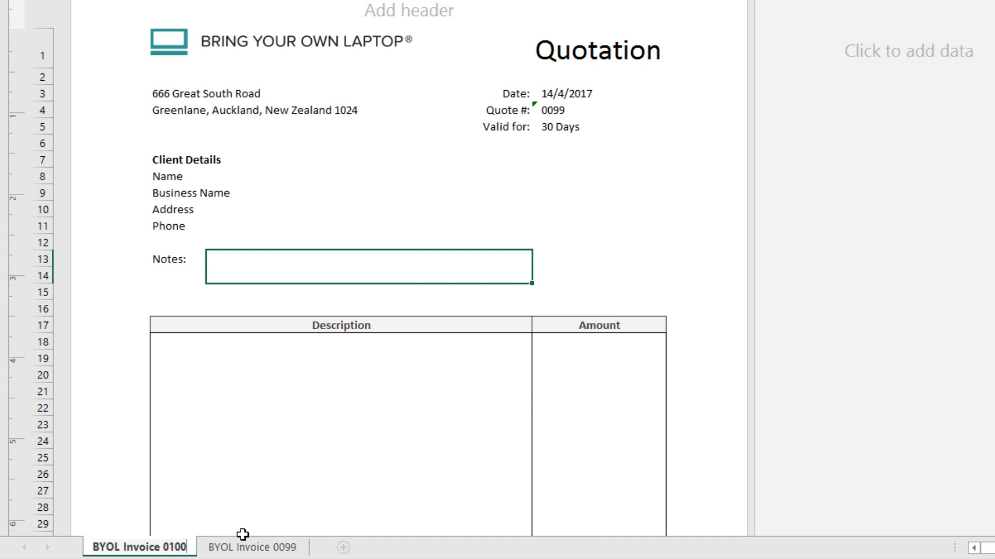
{"action": "key", "text": "Return"}
Compare the two invoice sheets and permanently delete the BYOL Invoice 0100 sheet
{"action": "left_click", "coordinate": [250, 549]}
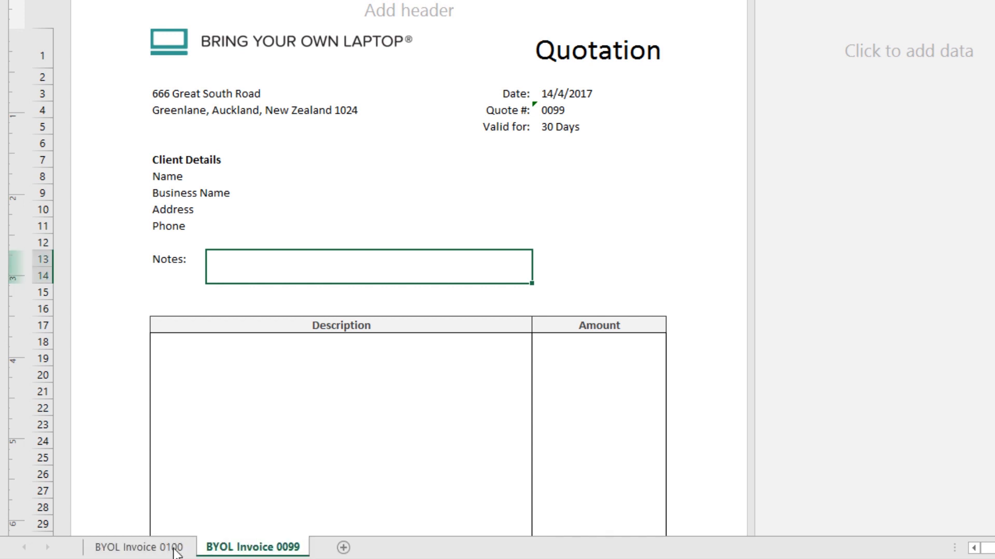
{"action": "left_click", "coordinate": [178, 551]}
{"action": "left_click", "coordinate": [237, 551]}
{"action": "left_click", "coordinate": [173, 550]}
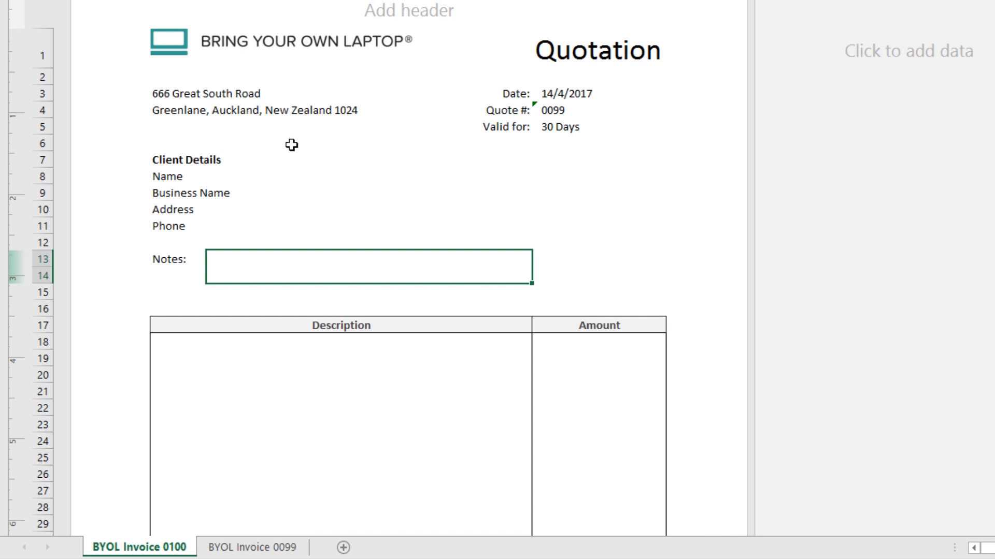
{"action": "left_click", "coordinate": [262, 547]}
{"action": "left_click", "coordinate": [170, 550]}
{"action": "right_click", "coordinate": [168, 551]}
{"action": "left_click", "coordinate": [207, 375]}
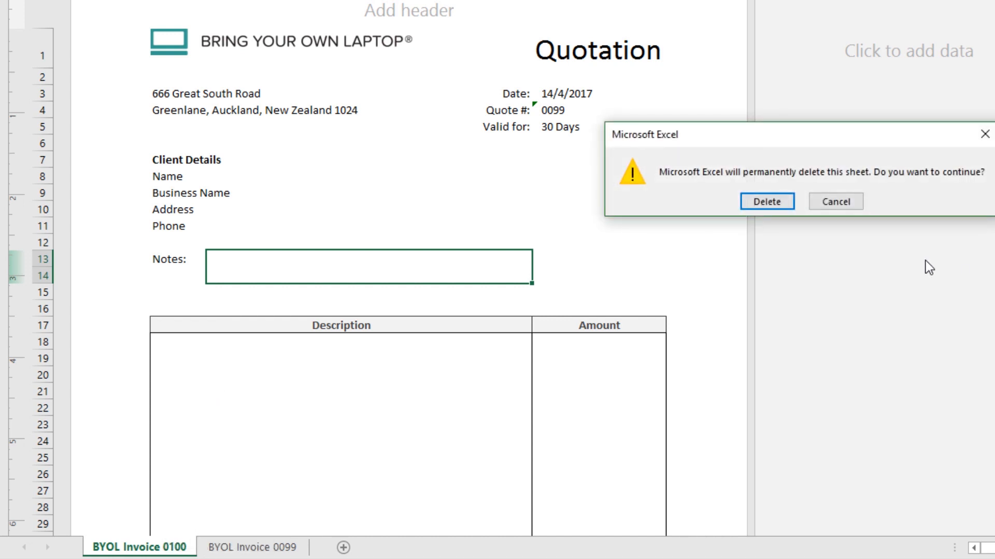
{"action": "left_click", "coordinate": [757, 203]}
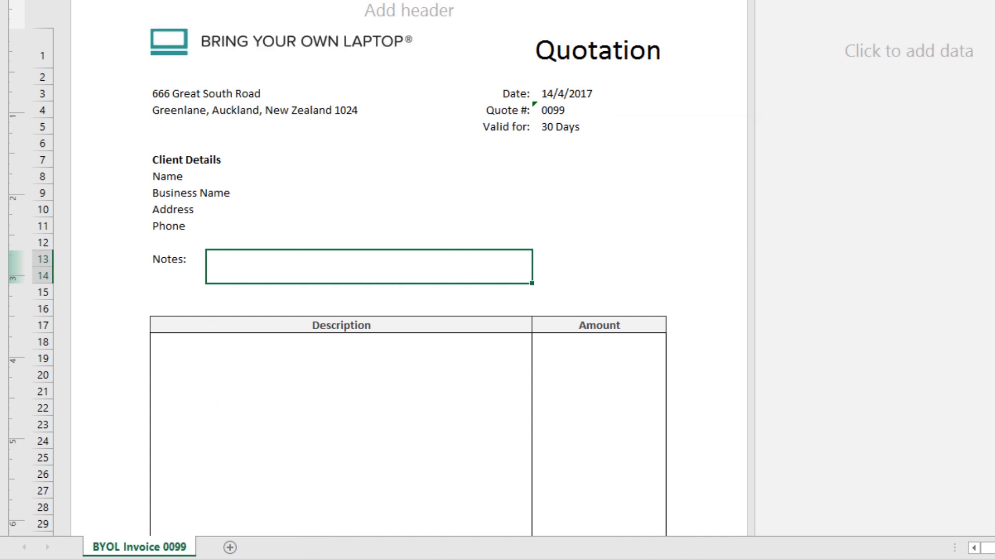
Remove the number from the remaining sheet's name so that it reads BYOL Invoice
{"action": "double_click", "coordinate": [171, 547]}
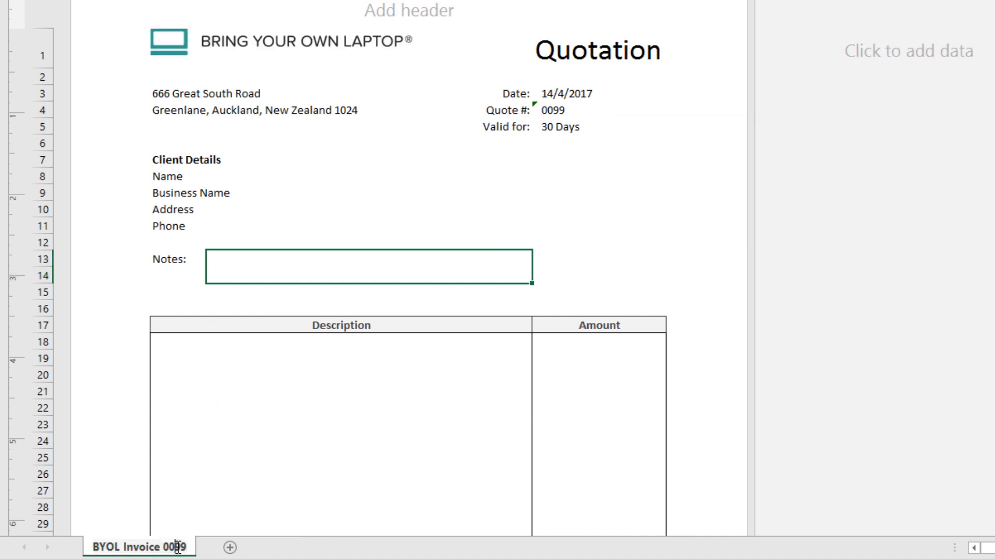
{"action": "double_click", "coordinate": [179, 547]}
{"action": "key", "text": "BackSpace"}
{"action": "key", "text": "BackSpace"}
{"action": "key", "text": "Return"}
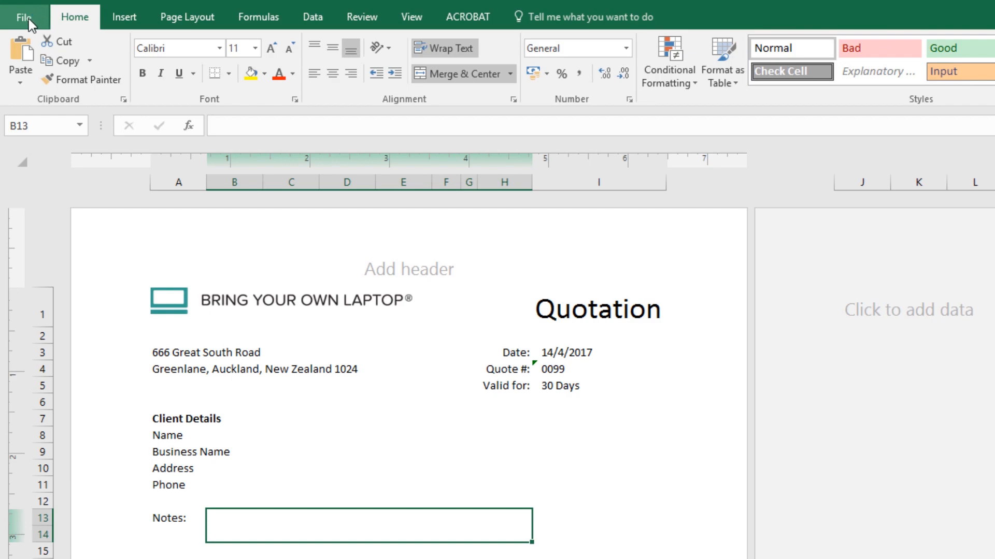
Save the workbook as an Excel Template (*.xltx) named BYOL Quote Template in the Custom Office Templates folder
{"action": "left_click", "coordinate": [26, 19]}
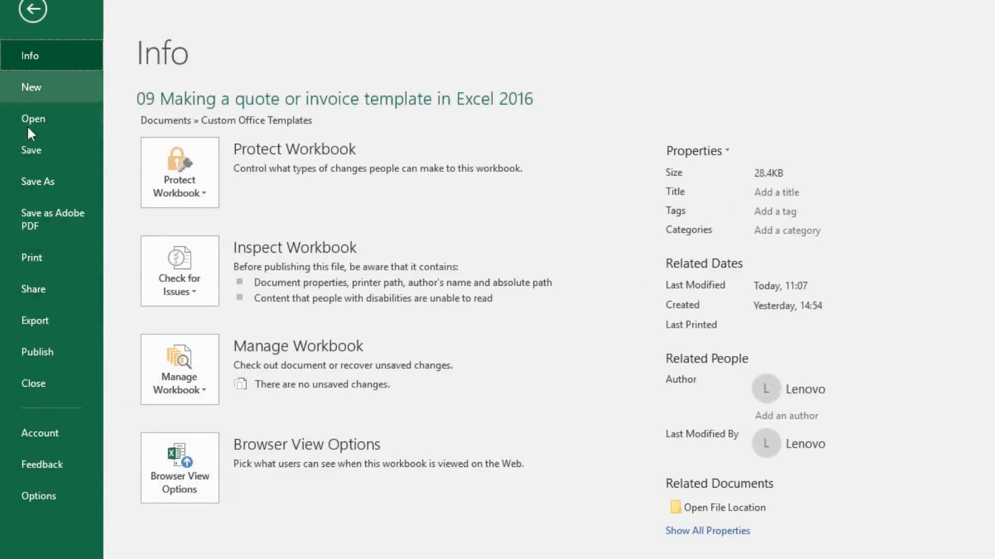
{"action": "left_click", "coordinate": [28, 176]}
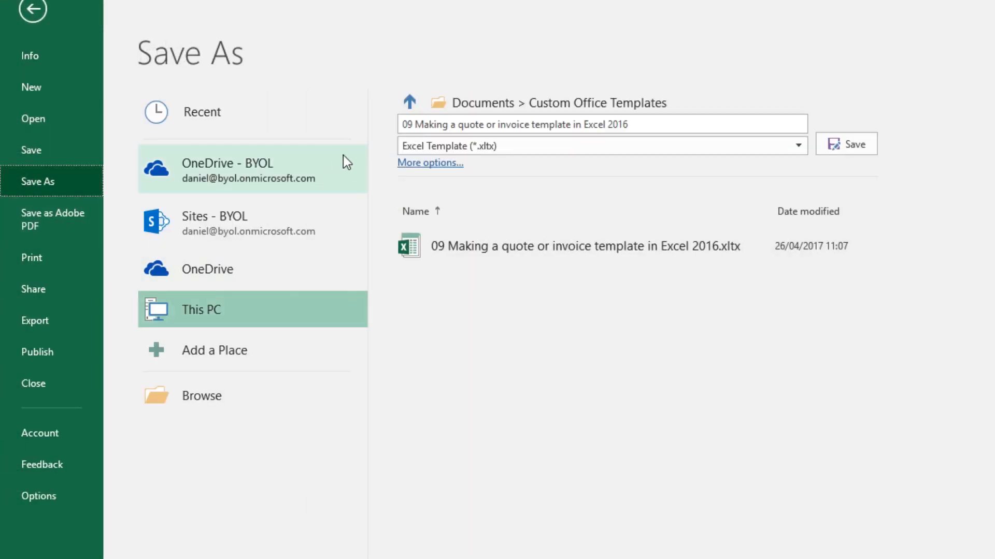
{"action": "left_click", "coordinate": [590, 148]}
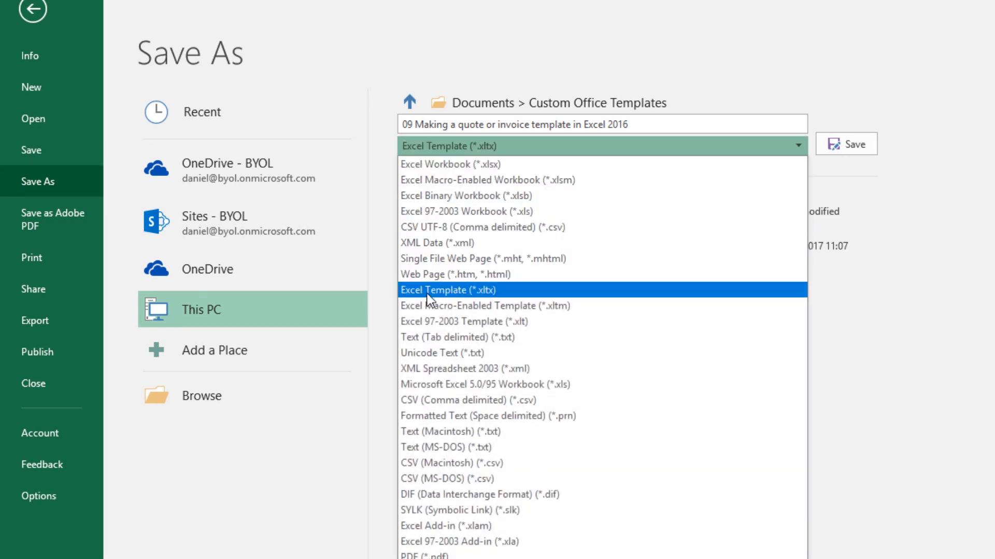
{"action": "left_click", "coordinate": [442, 292]}
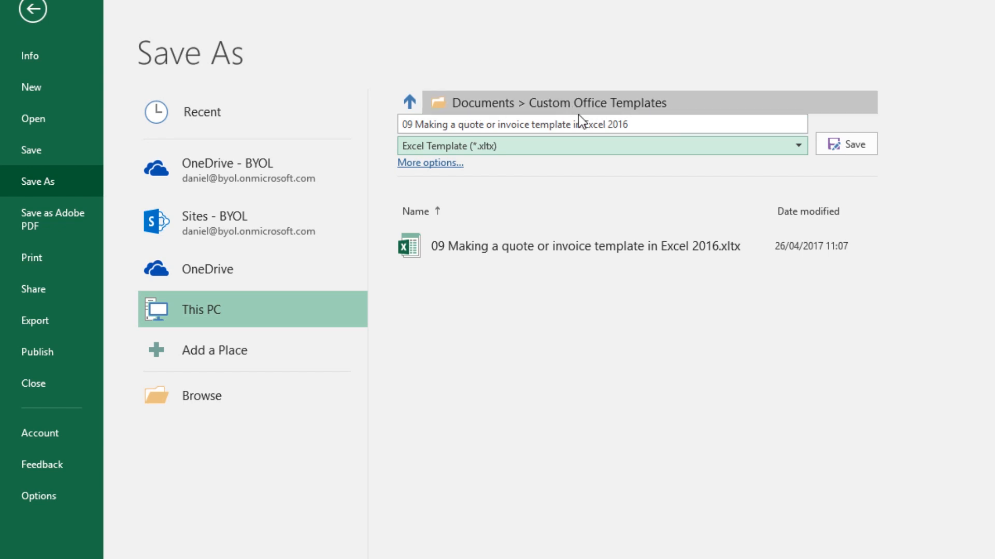
{"action": "left_click", "coordinate": [648, 124]}
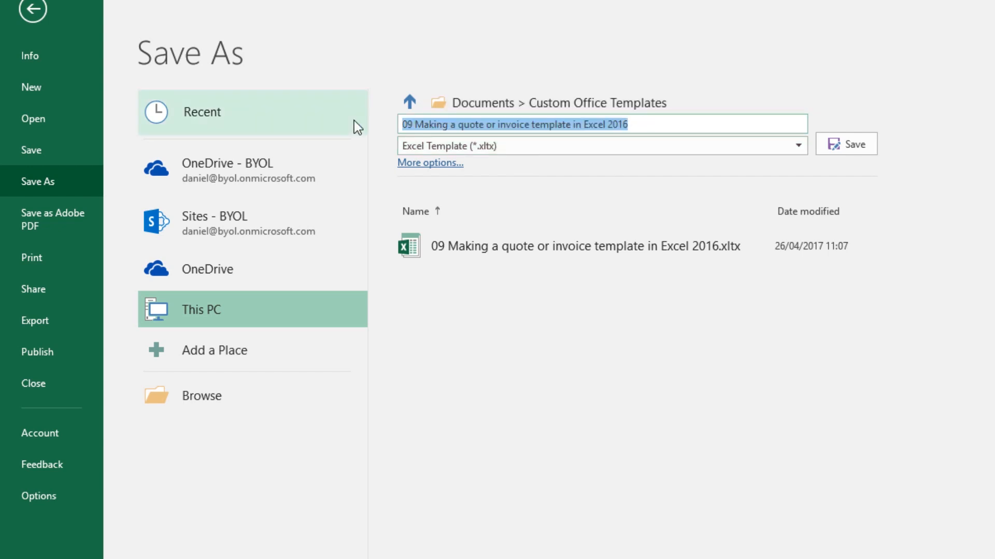
{"action": "type", "text": "BYOL"}
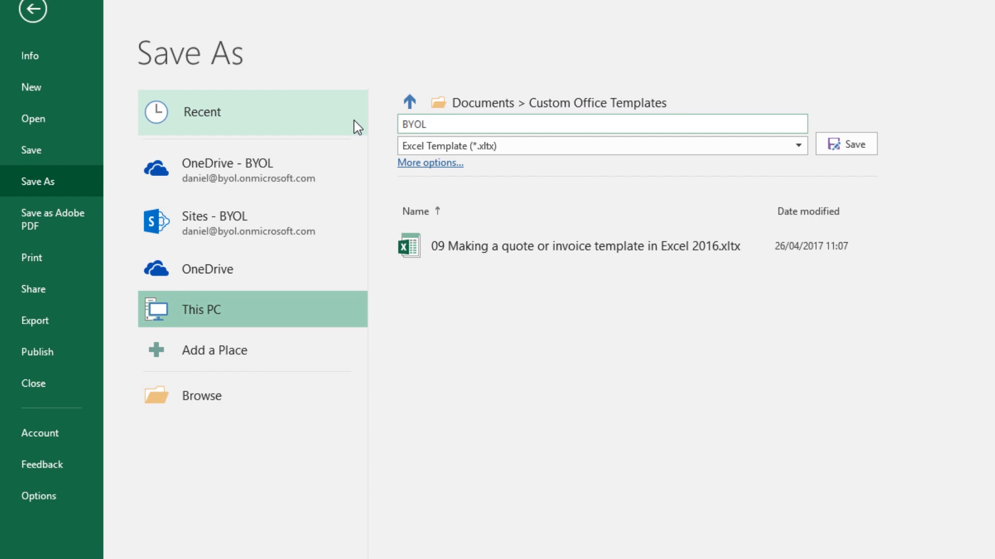
{"action": "type", "text": " Quote Templa"}
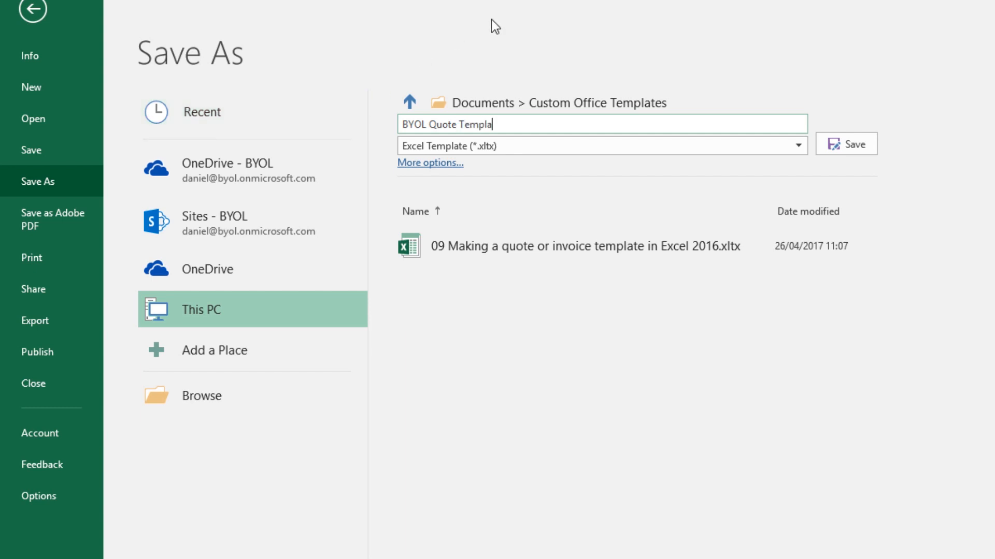
{"action": "type", "text": "te"}
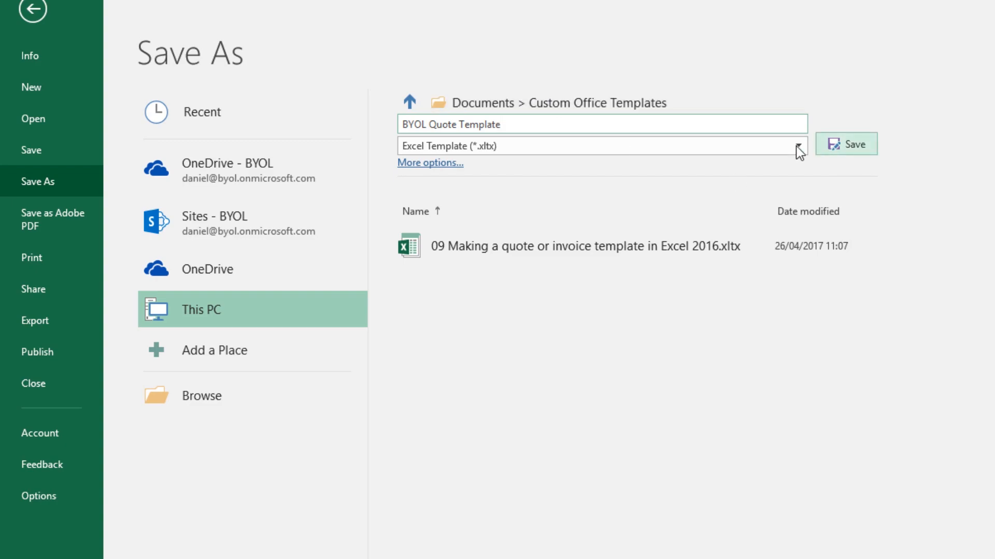
{"action": "left_click", "coordinate": [853, 147]}
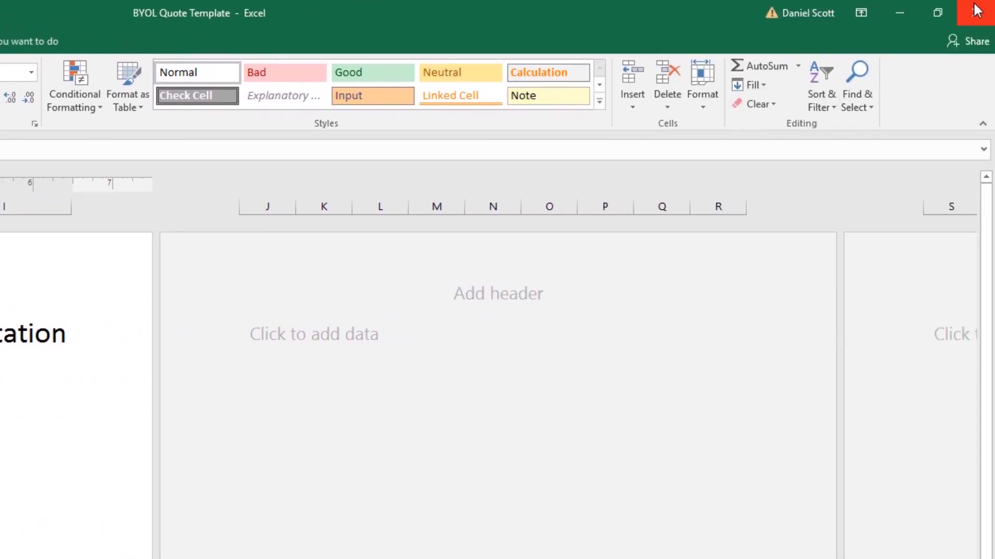
Close and relaunch Excel, creating a new workbook from the personal template BYOL Quote Template
{"action": "left_click", "coordinate": [977, 10]}
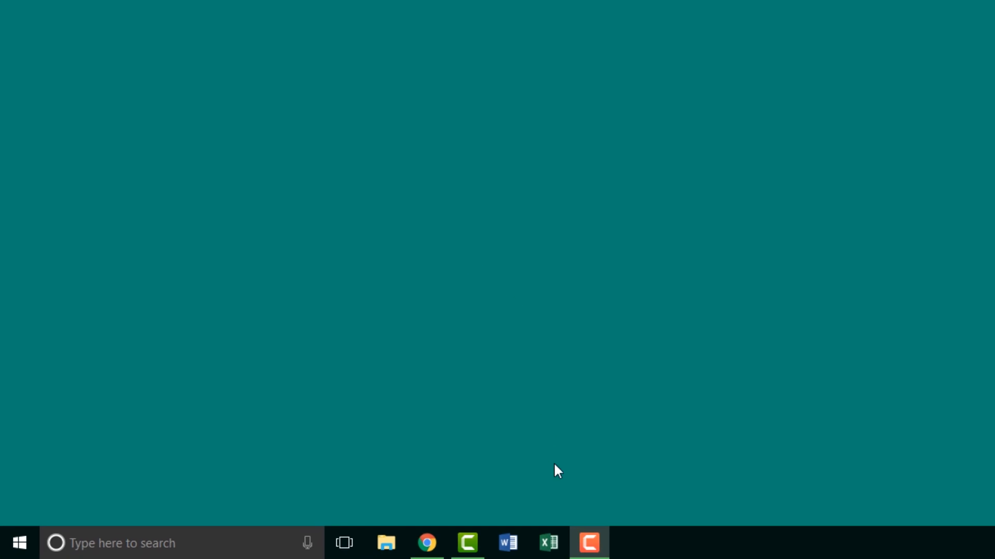
{"action": "left_click", "coordinate": [550, 542]}
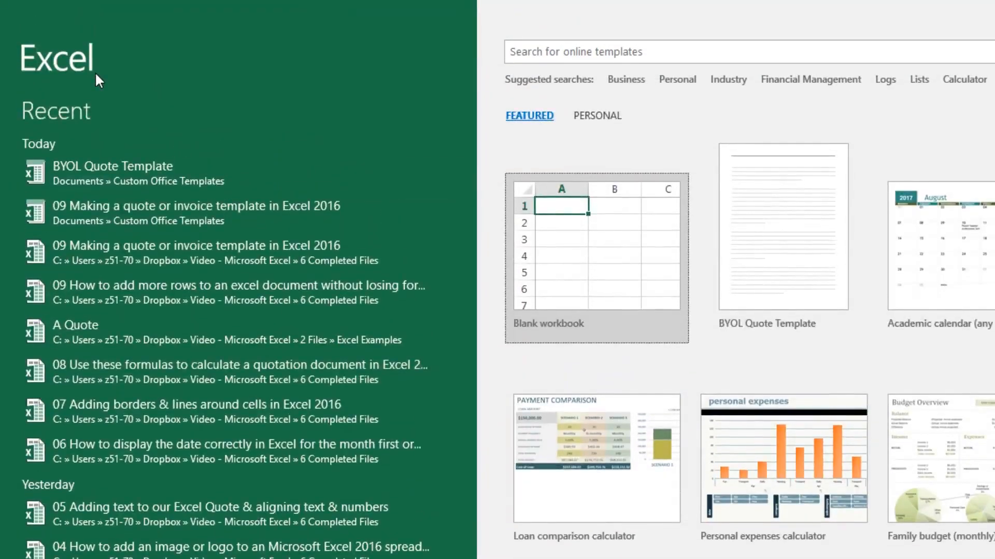
{"action": "left_click", "coordinate": [602, 118]}
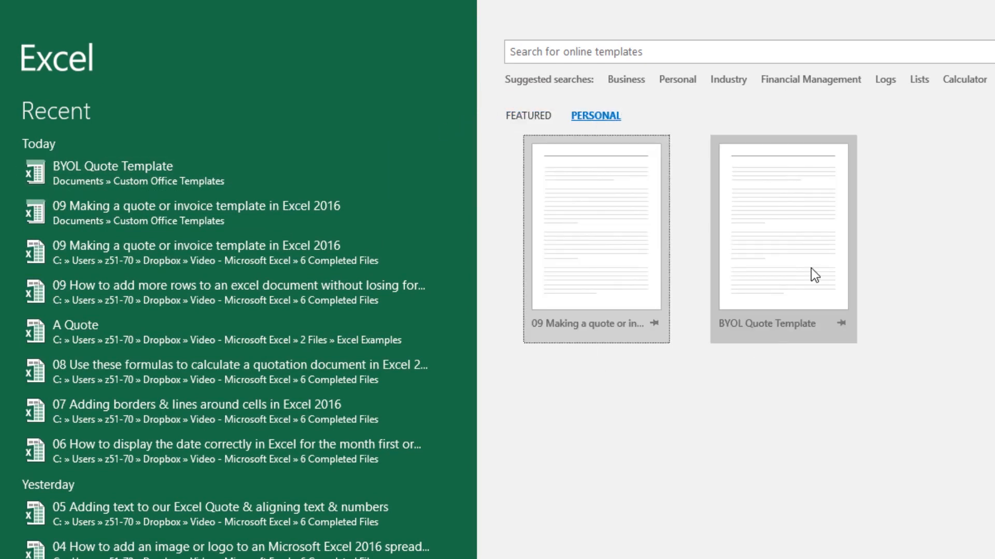
{"action": "left_click", "coordinate": [794, 273]}
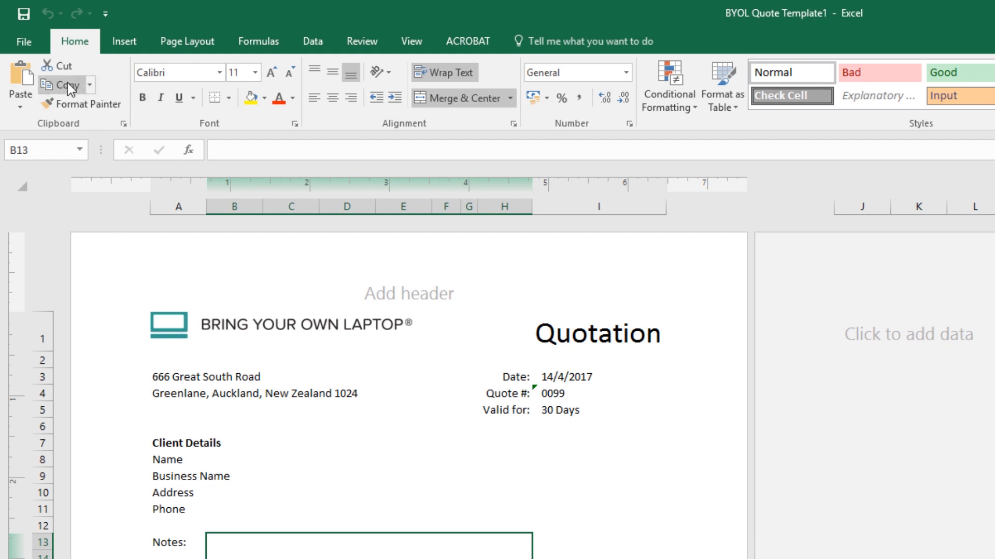
Save the new quote as an Excel Workbook named BYOL Quote 0099 in the Documents folder
{"action": "left_click", "coordinate": [24, 14]}
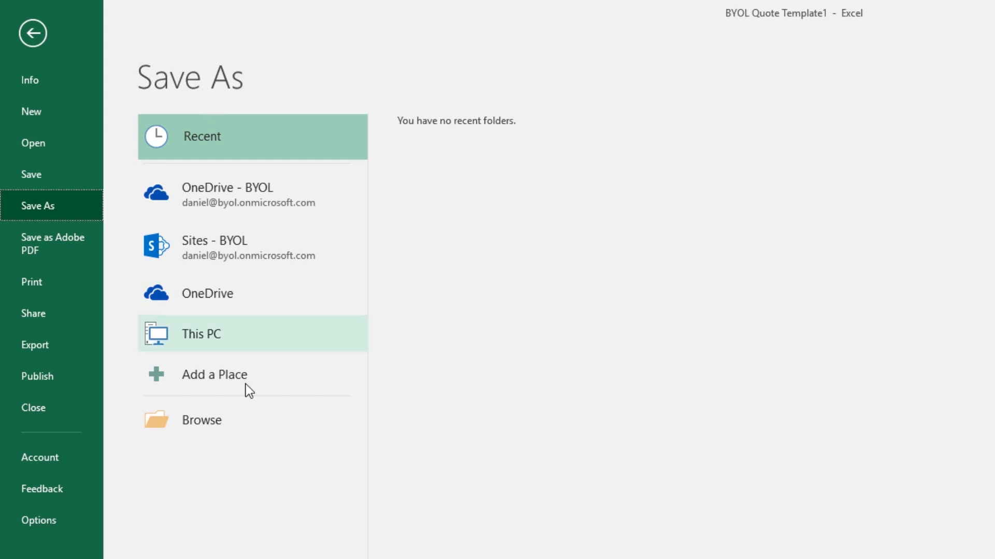
{"action": "left_click", "coordinate": [204, 421]}
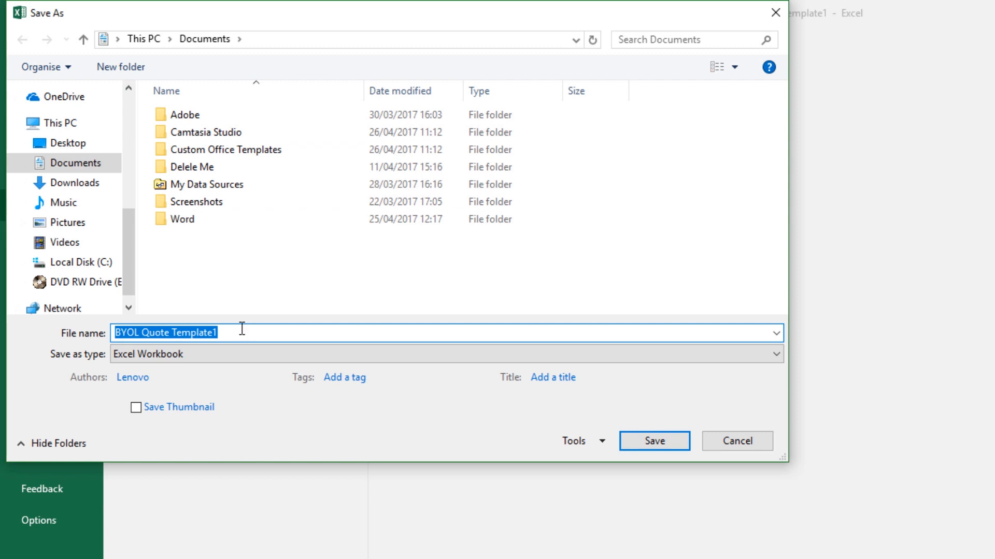
{"action": "left_click_drag", "start_coordinate": [241, 333], "coordinate": [173, 334]}
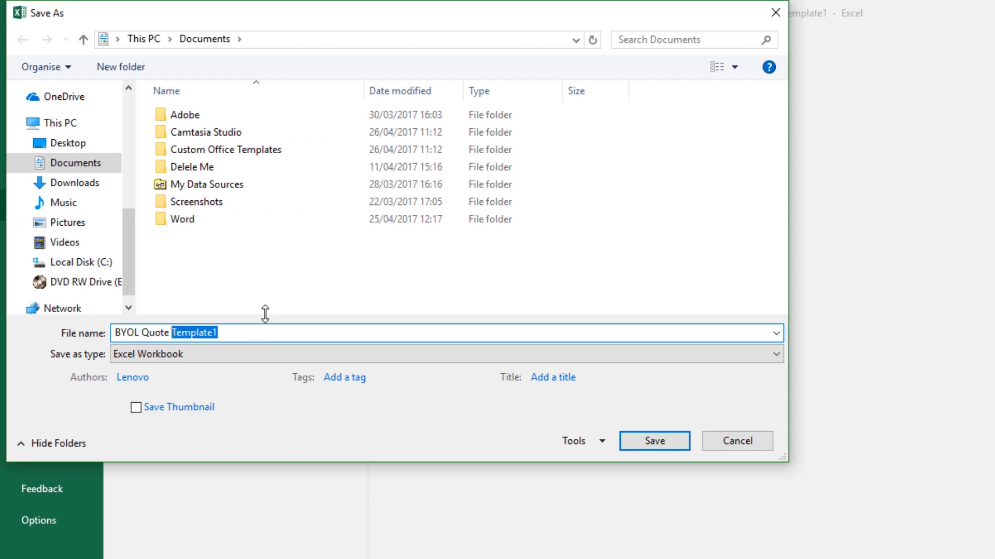
{"action": "type", "text": "0099"}
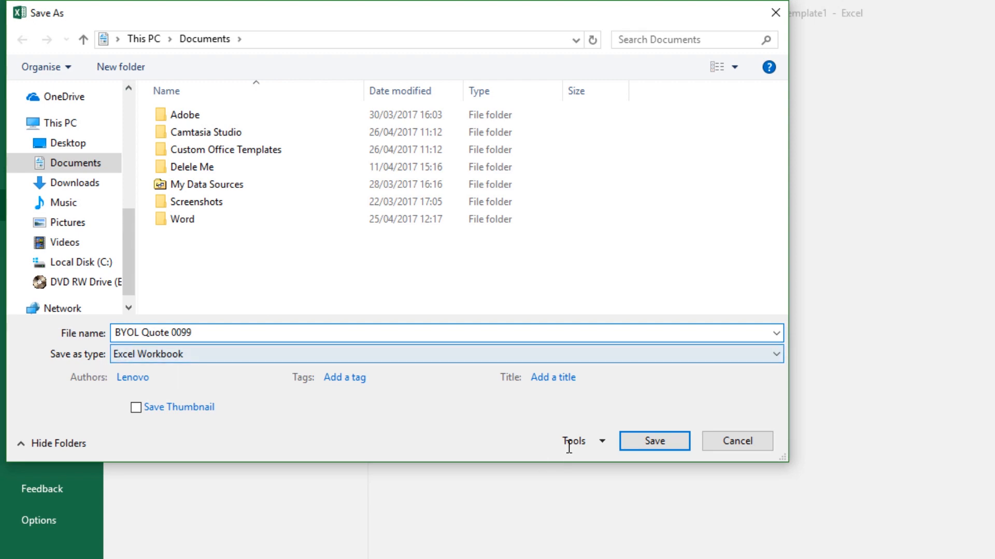
{"action": "left_click", "coordinate": [672, 444]}
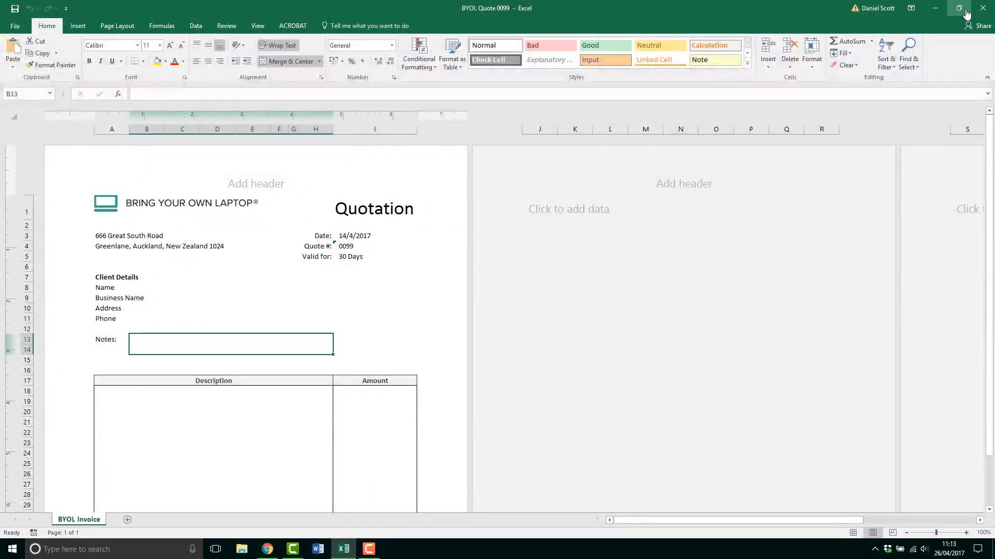
Relaunch Excel and open the recent BYOL Quote Template file from Custom Office Templates, closing it without changes
{"action": "left_click", "coordinate": [981, 8]}
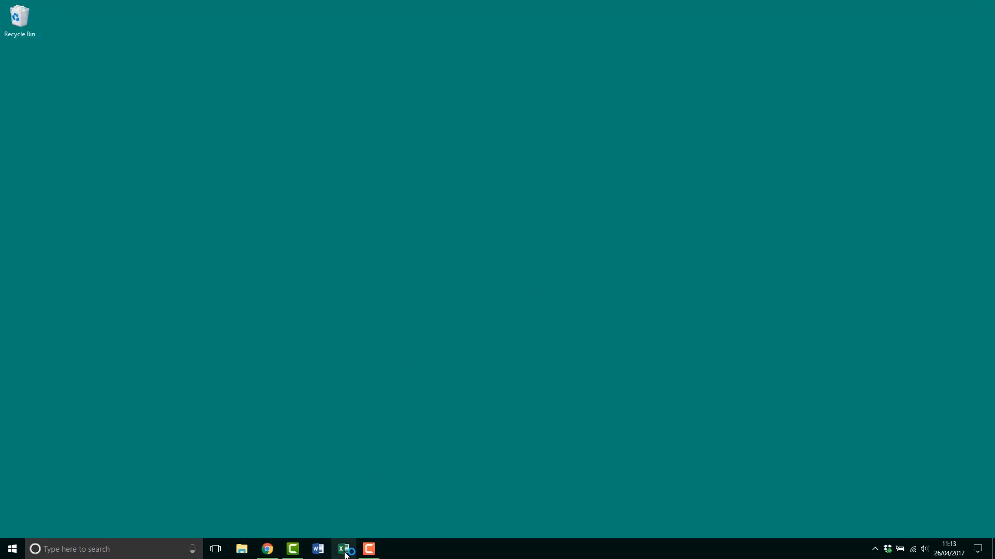
{"action": "left_click", "coordinate": [343, 548]}
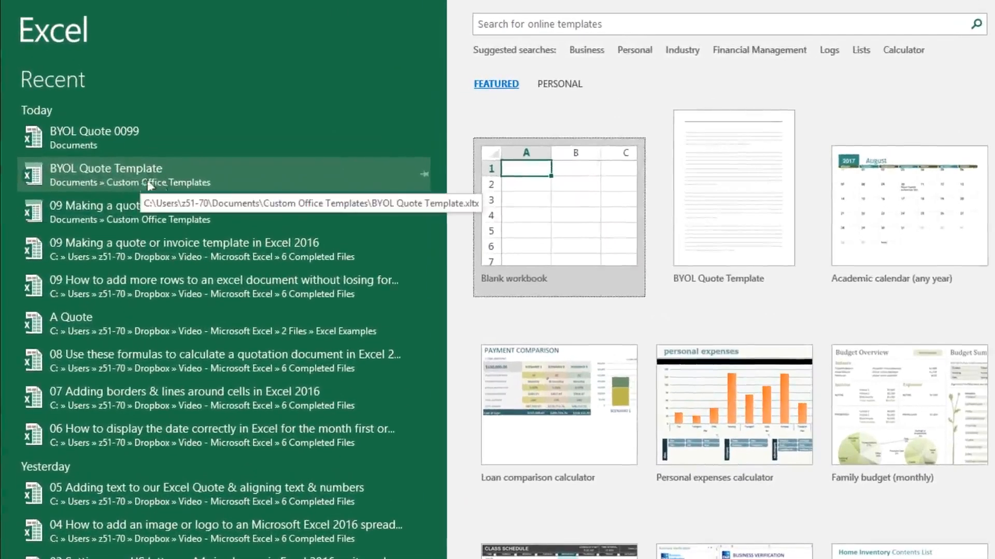
{"action": "left_click", "coordinate": [125, 173]}
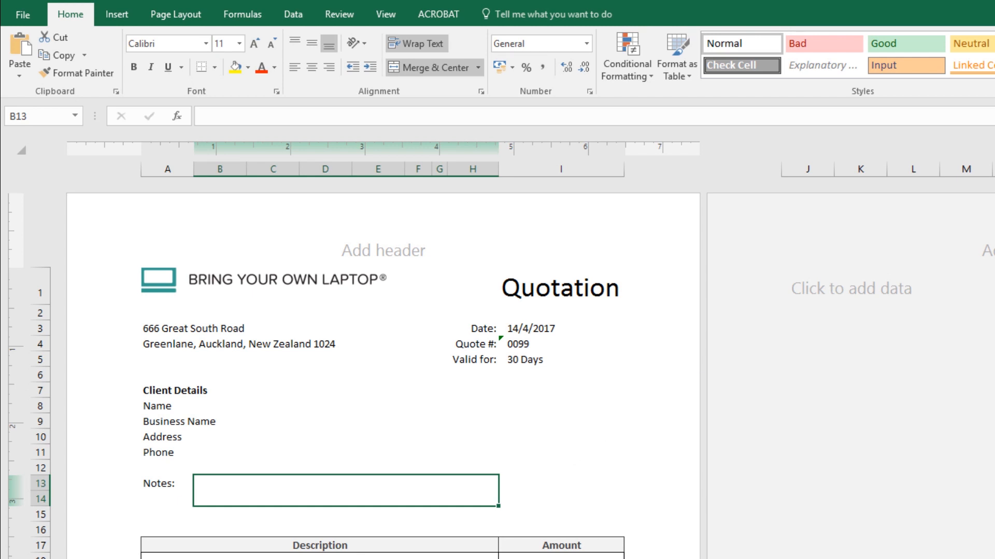
{"action": "key", "text": "alt+F4"}
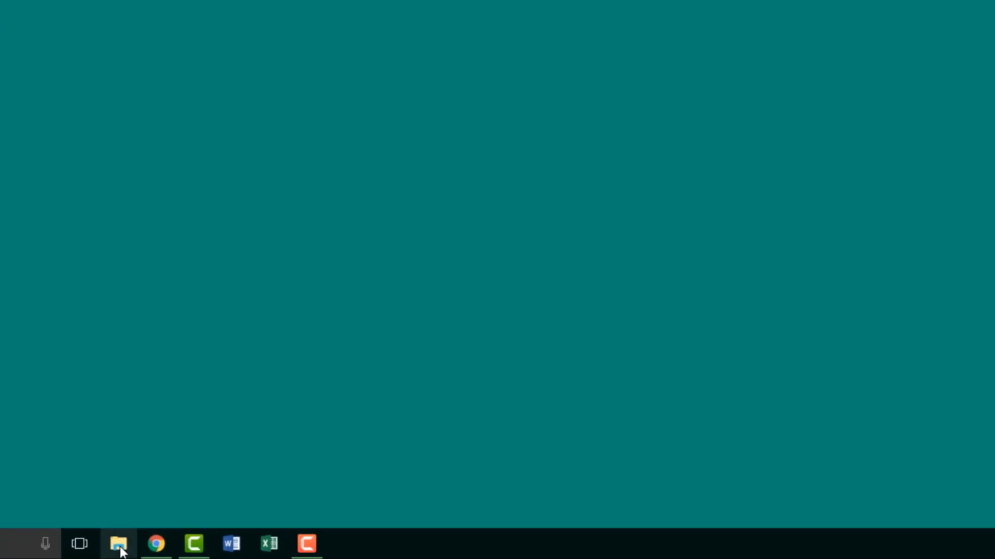
In File Explorer, open BYOL Quote Template from Documents > Custom Office Templates as a new workbook and start saving it, backing out unsaved
{"action": "left_click", "coordinate": [118, 544]}
{"action": "left_click", "coordinate": [153, 111]}
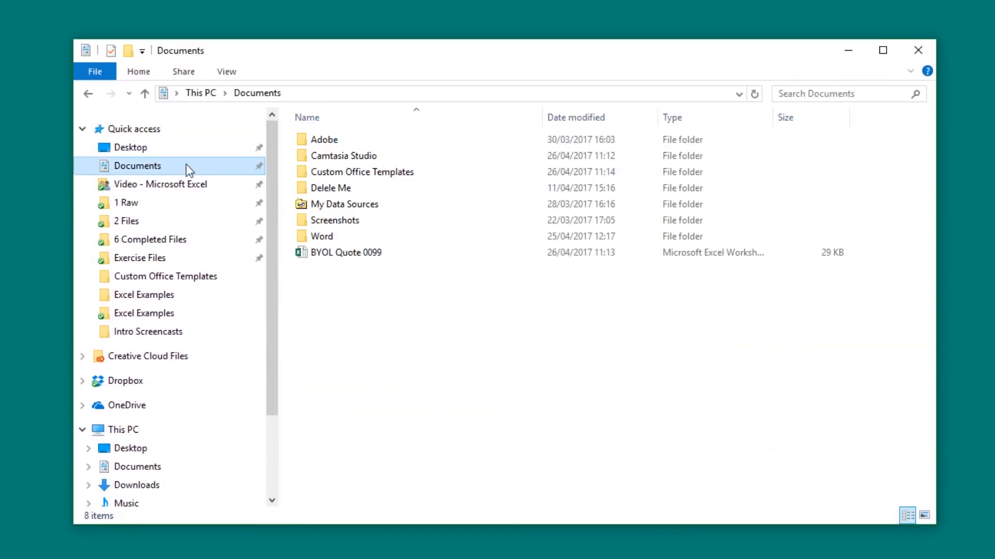
{"action": "double_click", "coordinate": [359, 175]}
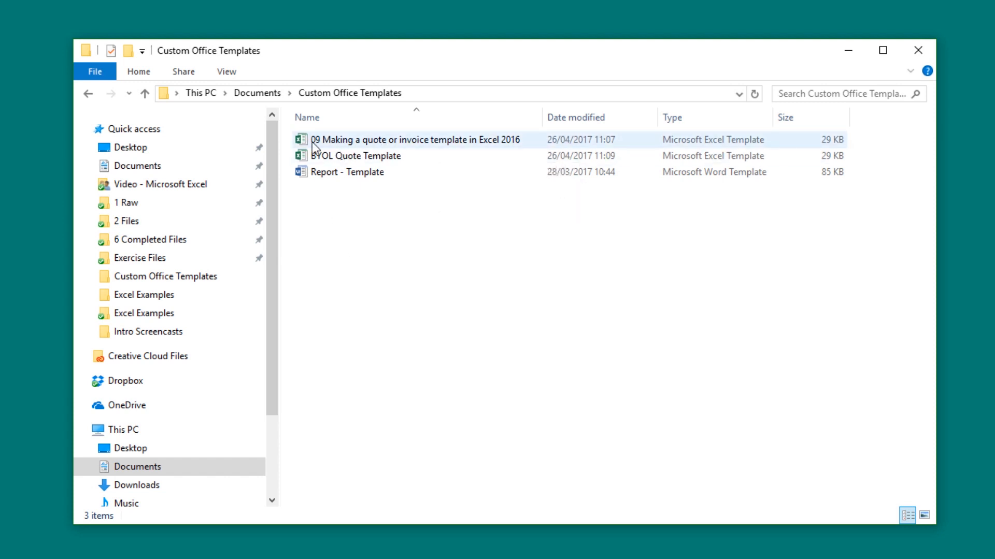
{"action": "double_click", "coordinate": [377, 157]}
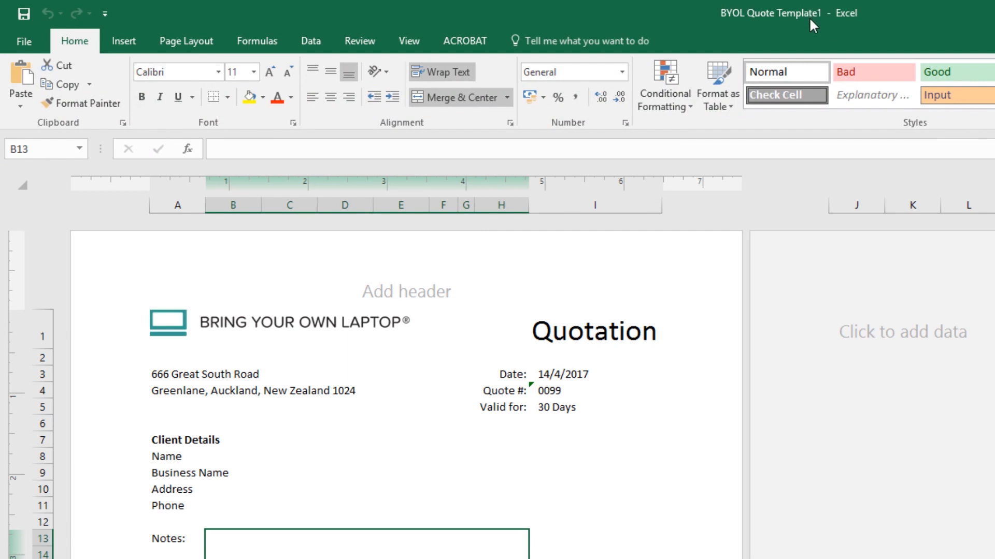
{"action": "left_click", "coordinate": [24, 13]}
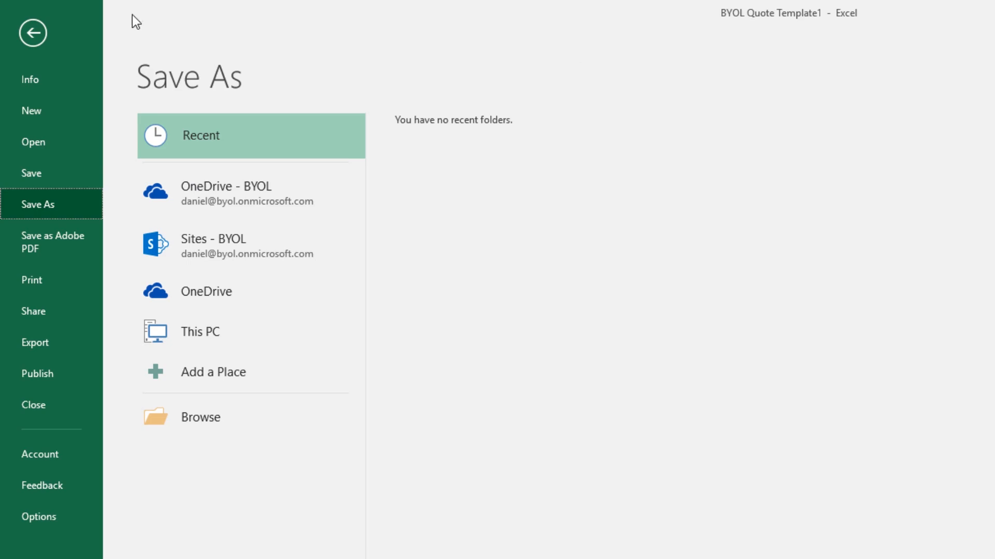
{"action": "left_click", "coordinate": [31, 31]}
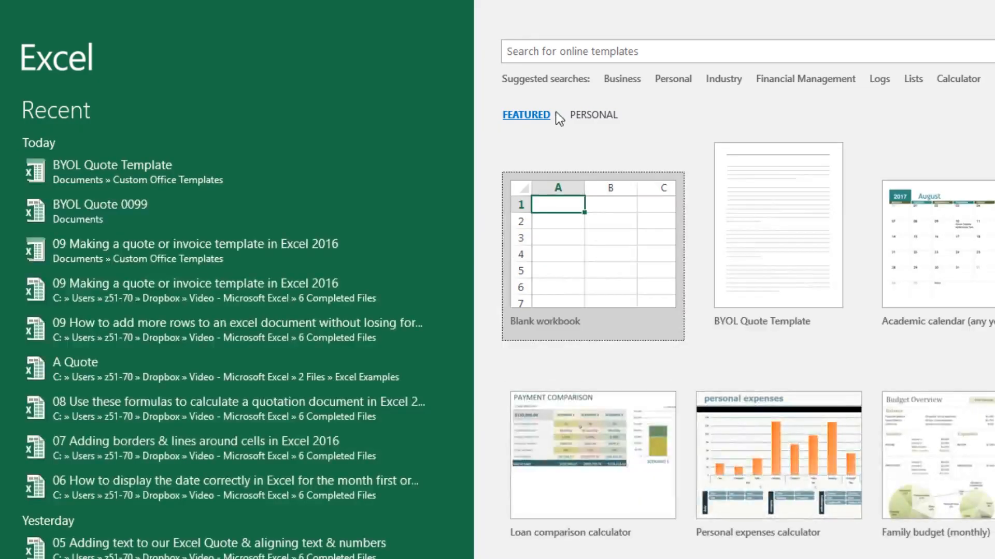
Show the personal templates on the Excel start screen
{"action": "left_click", "coordinate": [607, 113]}
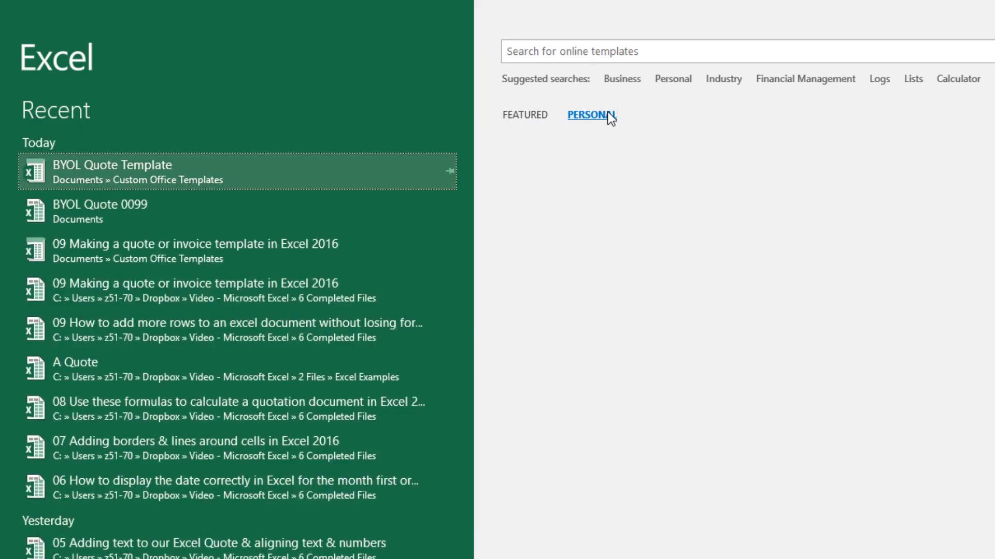